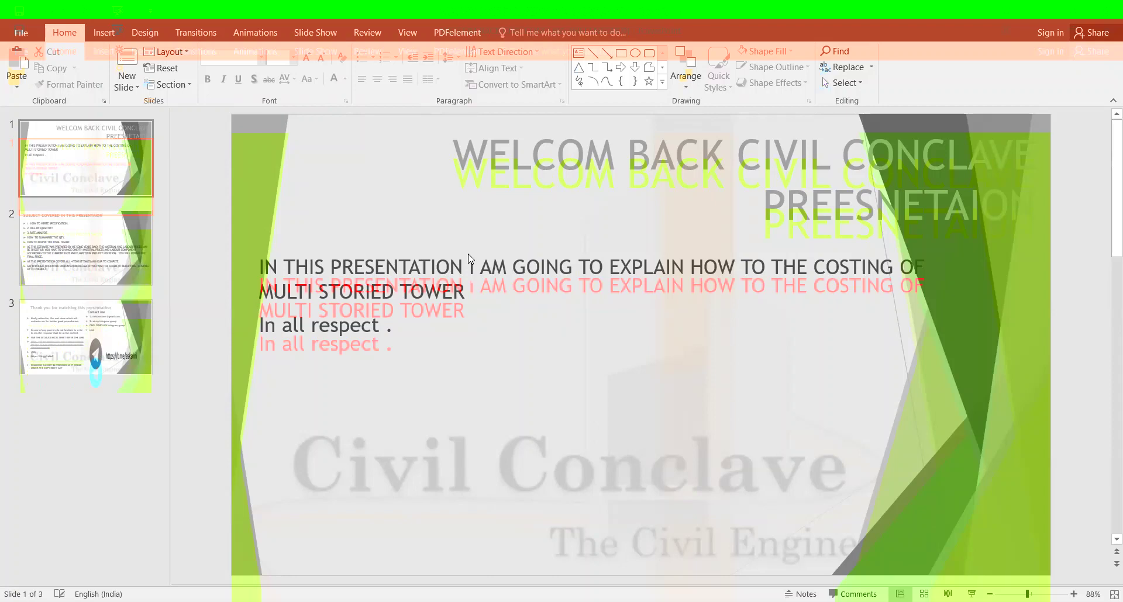
# Step: Show the second slide, which lists the subjects covered in the presentation
pyautogui.click(45, 244)
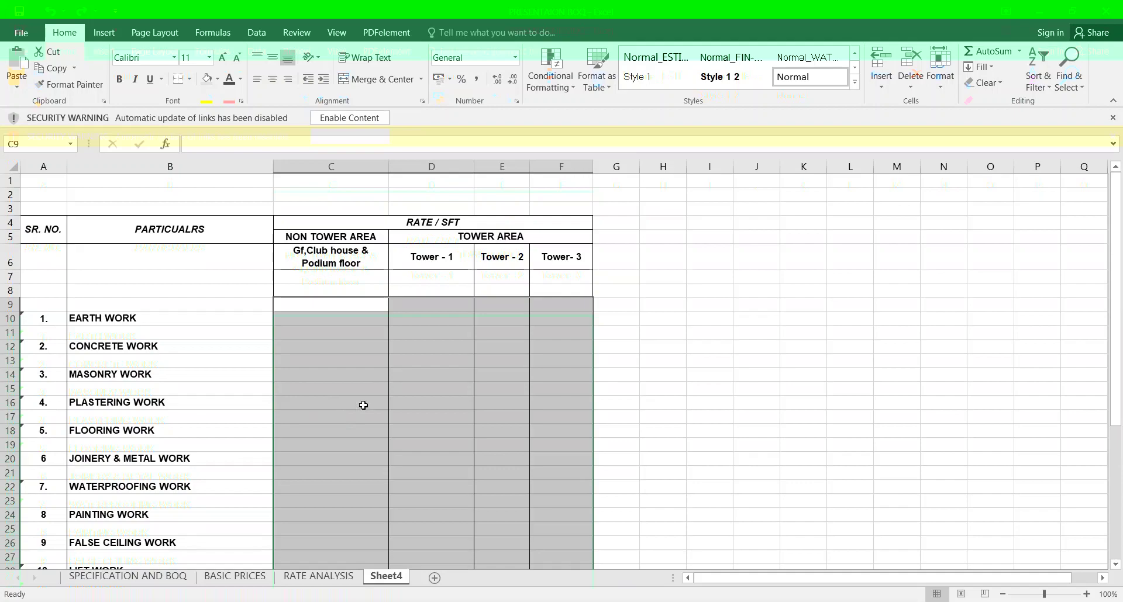
# Step: Review the earth work, concrete work and form work items from the start of the SPECIFICATION AND BOQ sheet
pyautogui.click(129, 577)
pyautogui.scroll(10, 346, 381)
pyautogui.scroll(14, 347, 381)
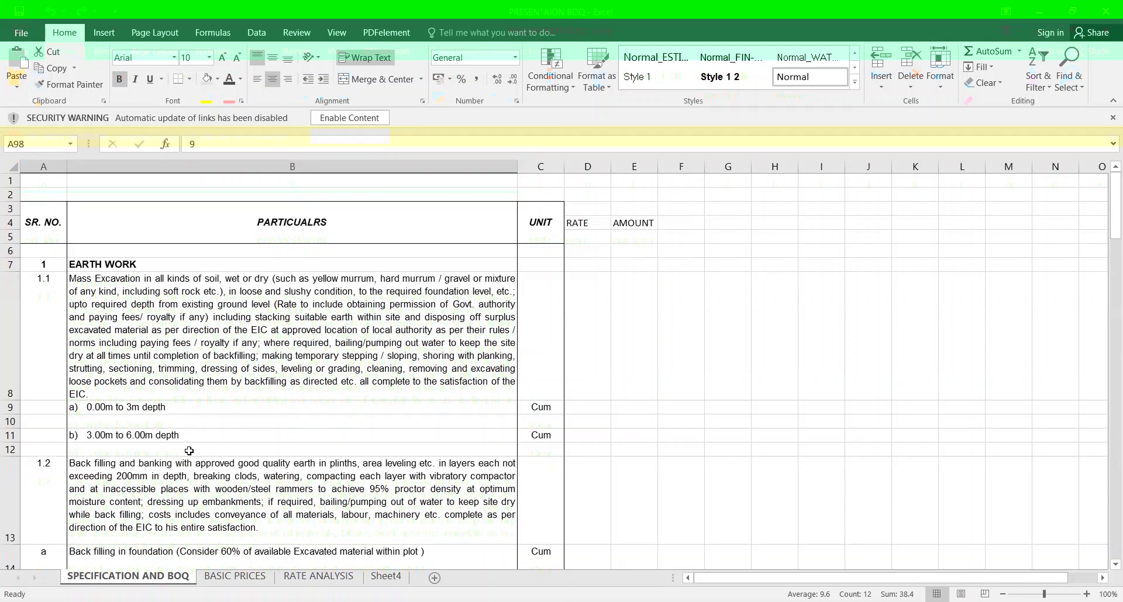
pyautogui.scroll(-1, 233, 443)
pyautogui.scroll(-2, 233, 443)
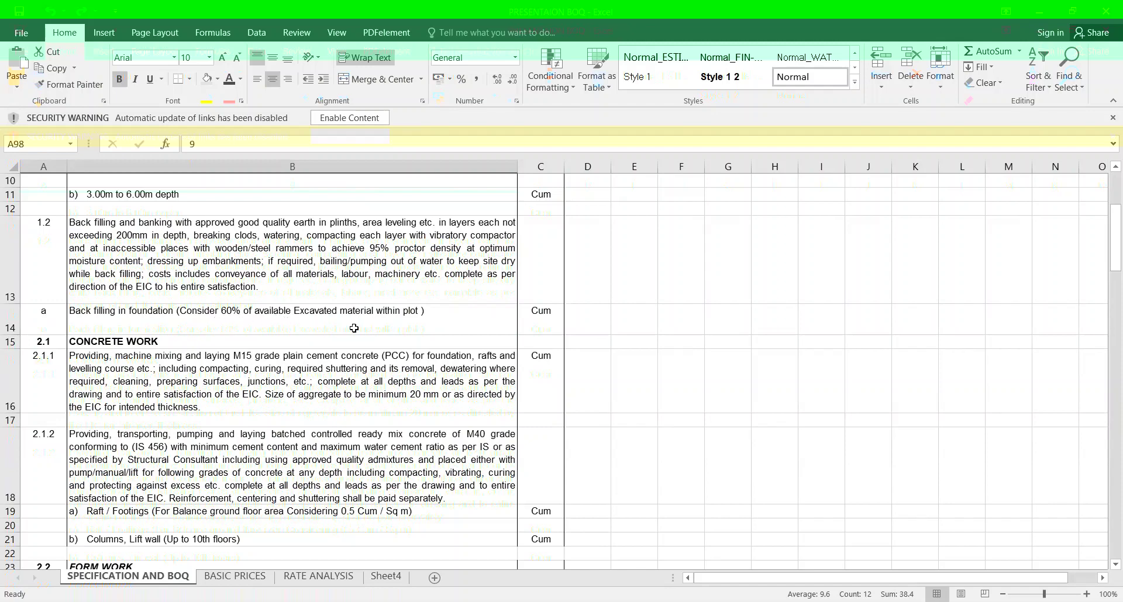
pyautogui.scroll(-1, 237, 364)
pyautogui.scroll(-1, 193, 377)
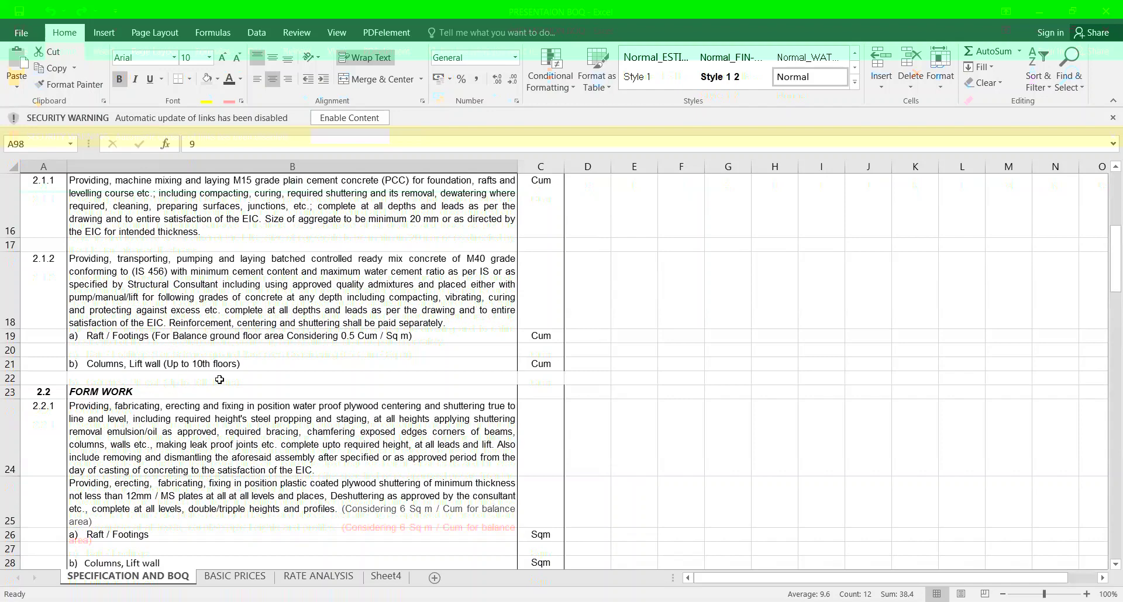
pyautogui.scroll(-1, 219, 380)
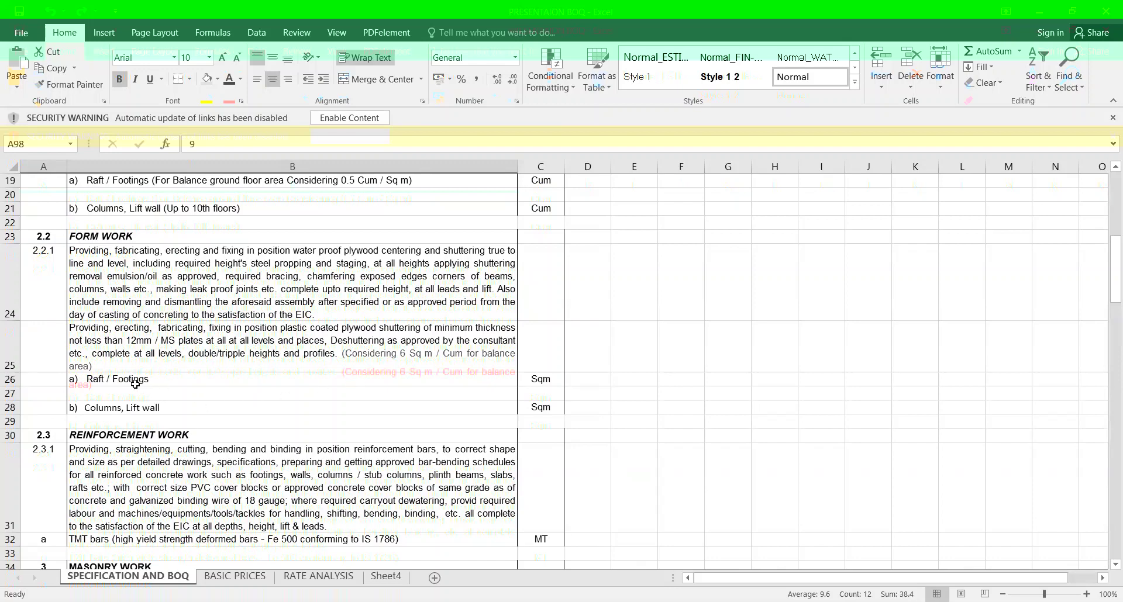
# Step: Read the specification items from reinforcement work through masonry and plastering to flooring work
pyautogui.scroll(-1, 194, 407)
pyautogui.scroll(-2, 195, 406)
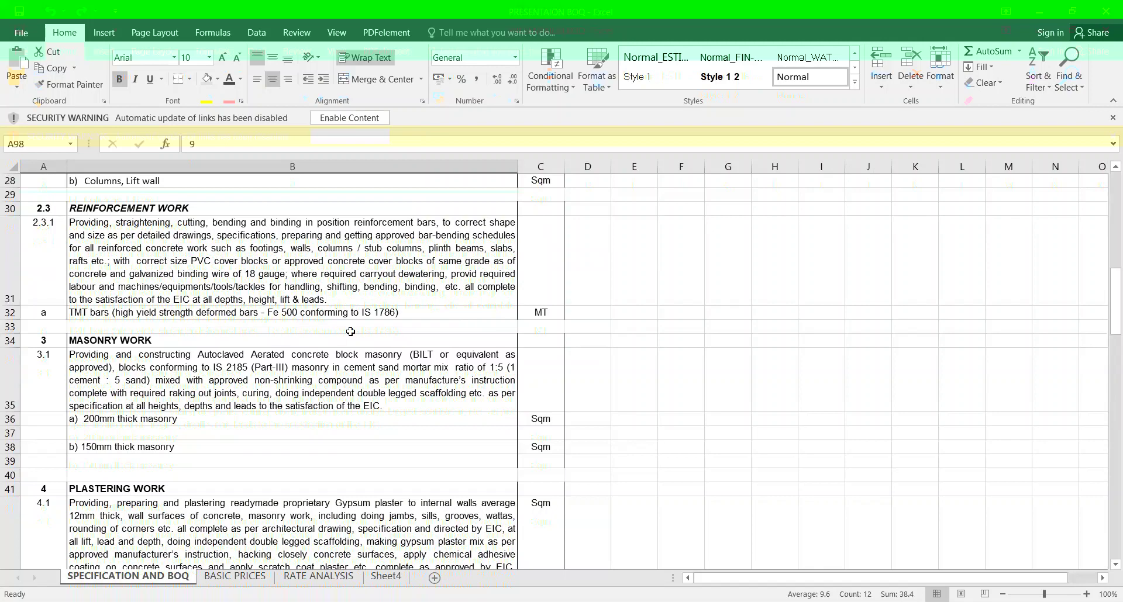
pyautogui.scroll(-1, 369, 331)
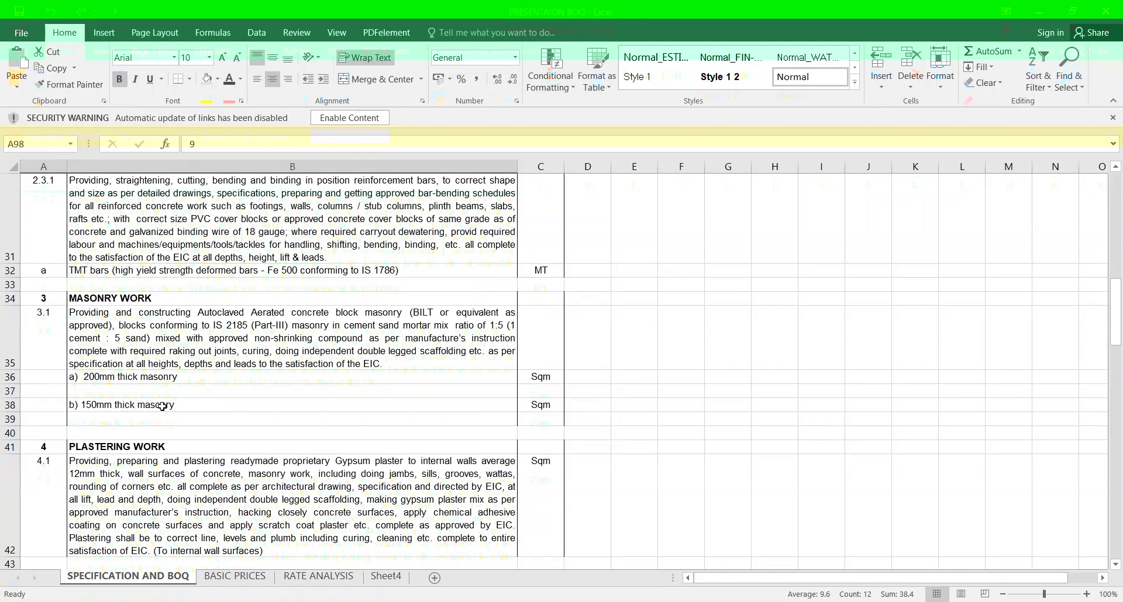
pyautogui.scroll(-2, 170, 405)
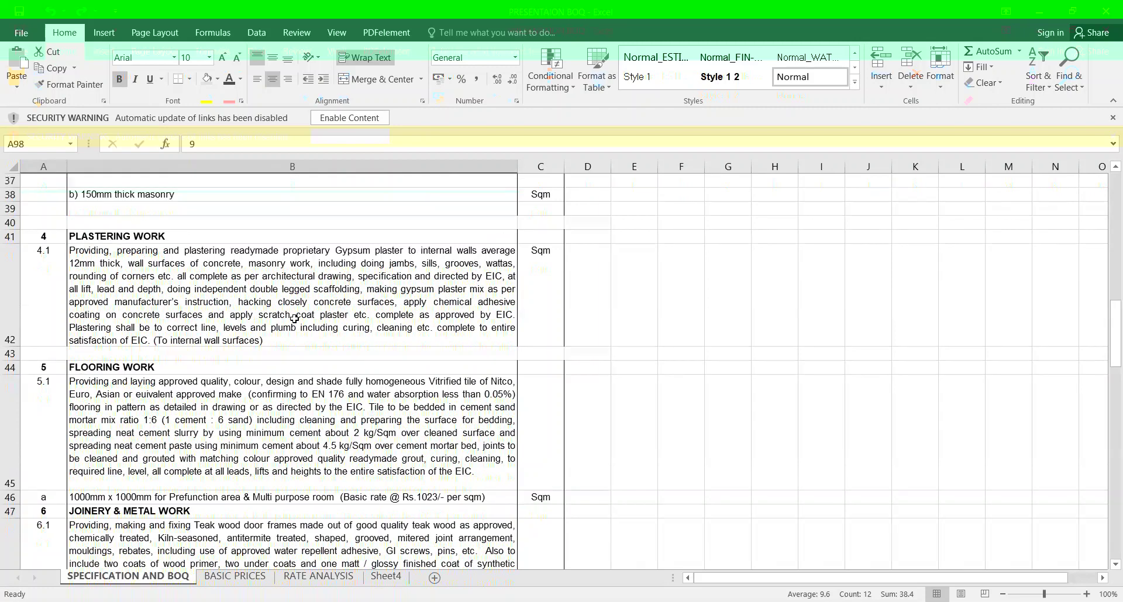
pyautogui.scroll(-2, 286, 319)
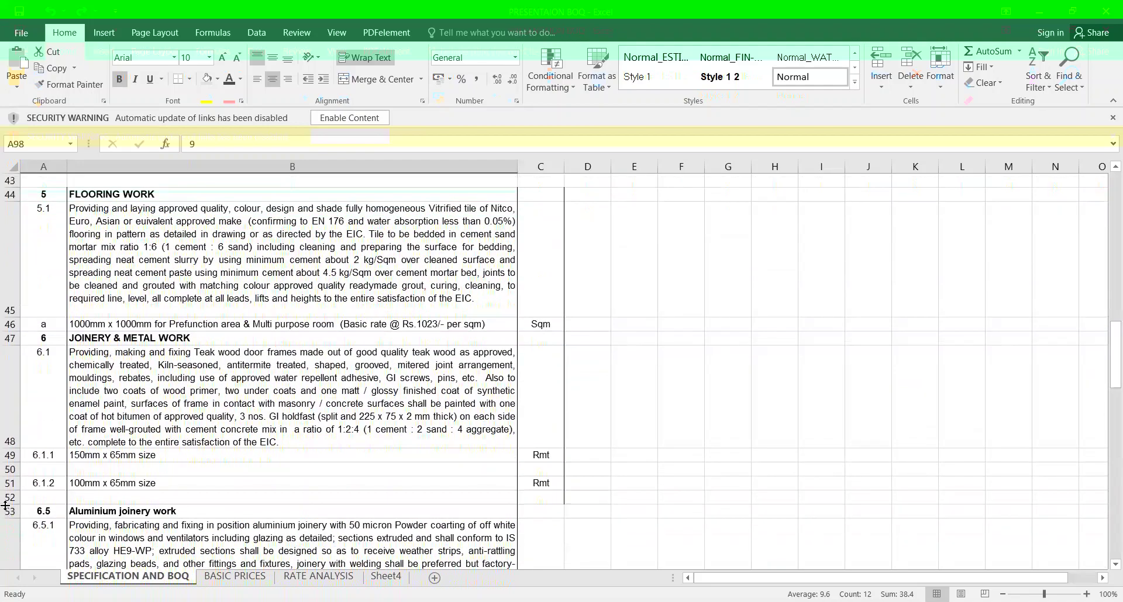
# Step: Examine the joinery and metal work specifications, including door frame sizes, aluminium joinery and rolling shutters
pyautogui.scroll(-1, 6, 380)
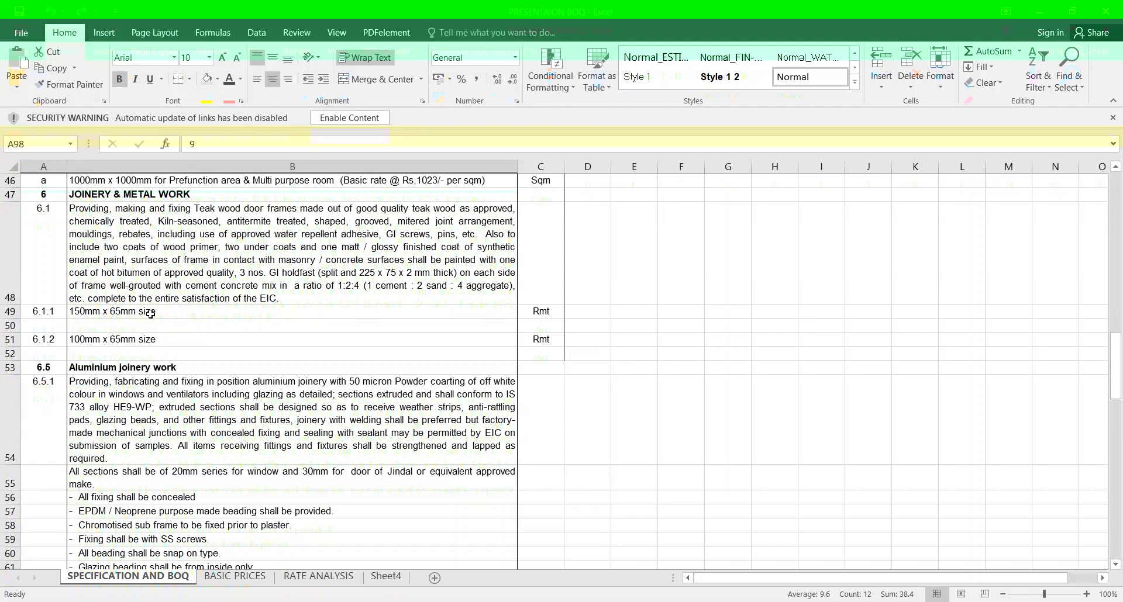
pyautogui.scroll(-1, 150, 314)
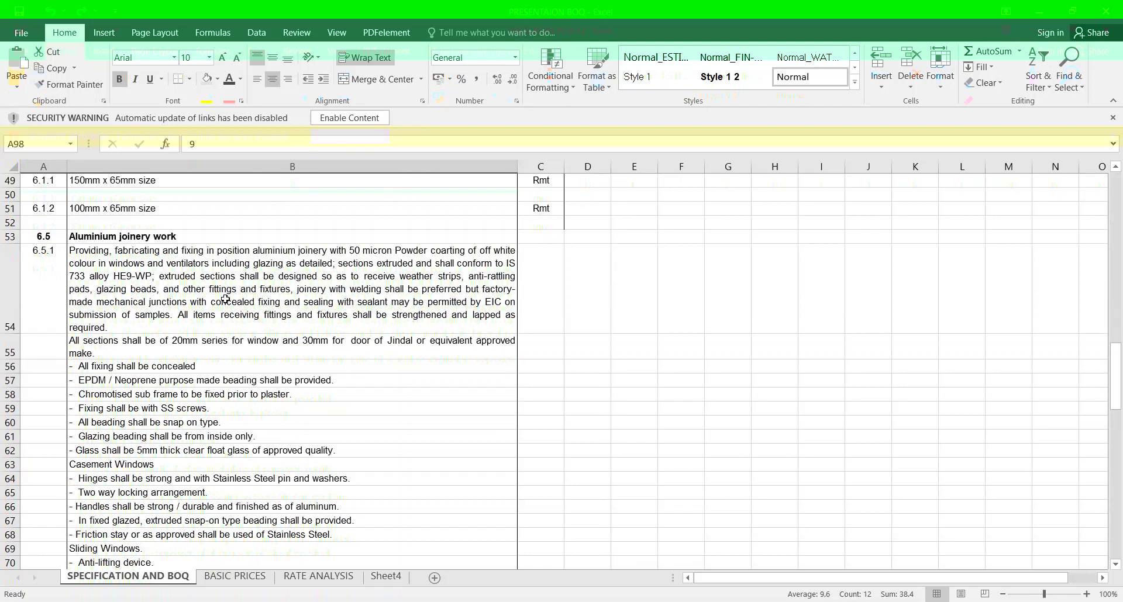
pyautogui.scroll(-1, 225, 300)
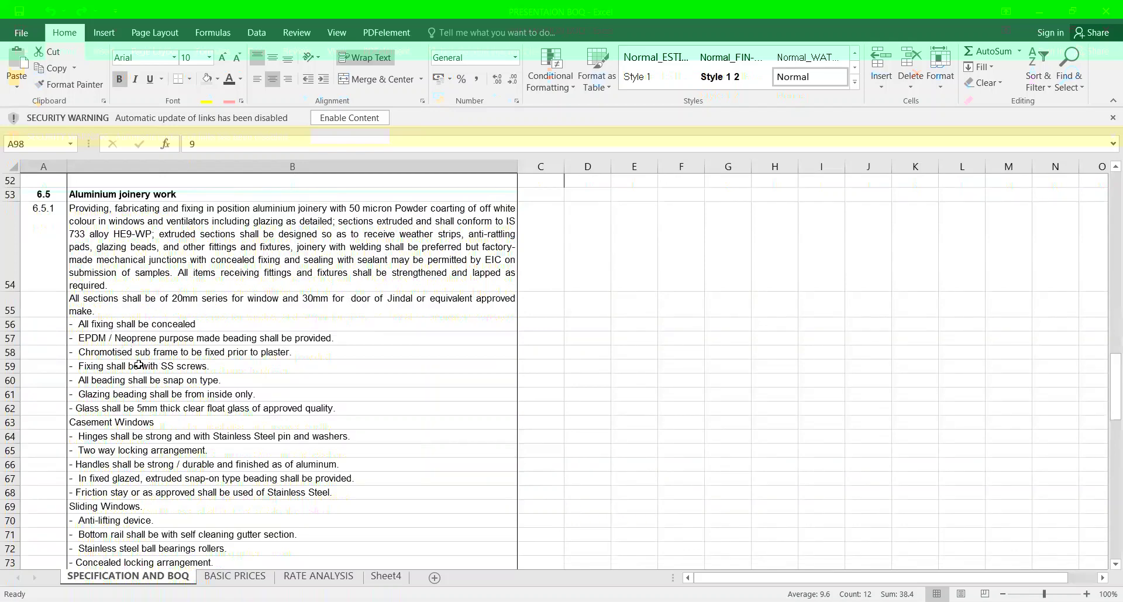
pyautogui.scroll(-1, 139, 365)
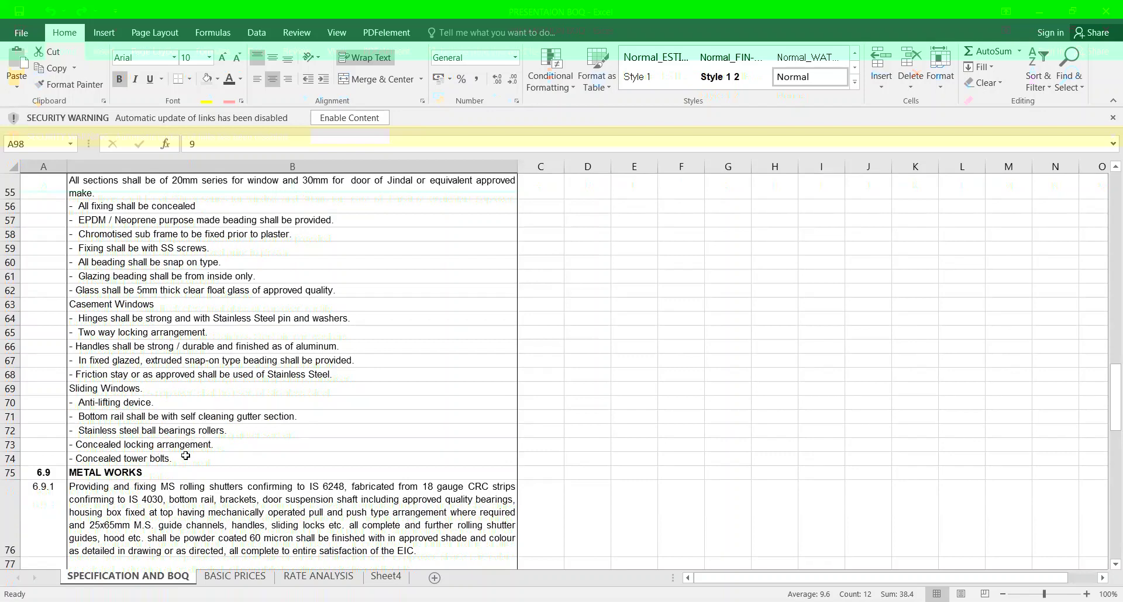
pyautogui.scroll(-1, 186, 456)
pyautogui.scroll(-5, 187, 455)
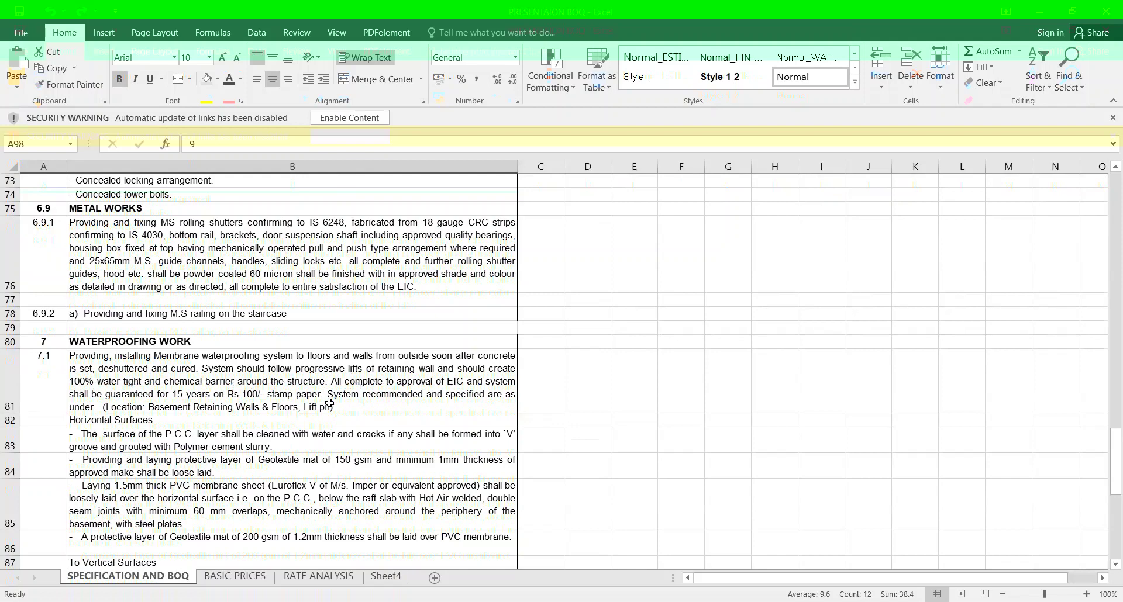
# Step: Read the remaining specification items from waterproofing and painting through false ceiling to lift work
pyautogui.scroll(-1, 212, 434)
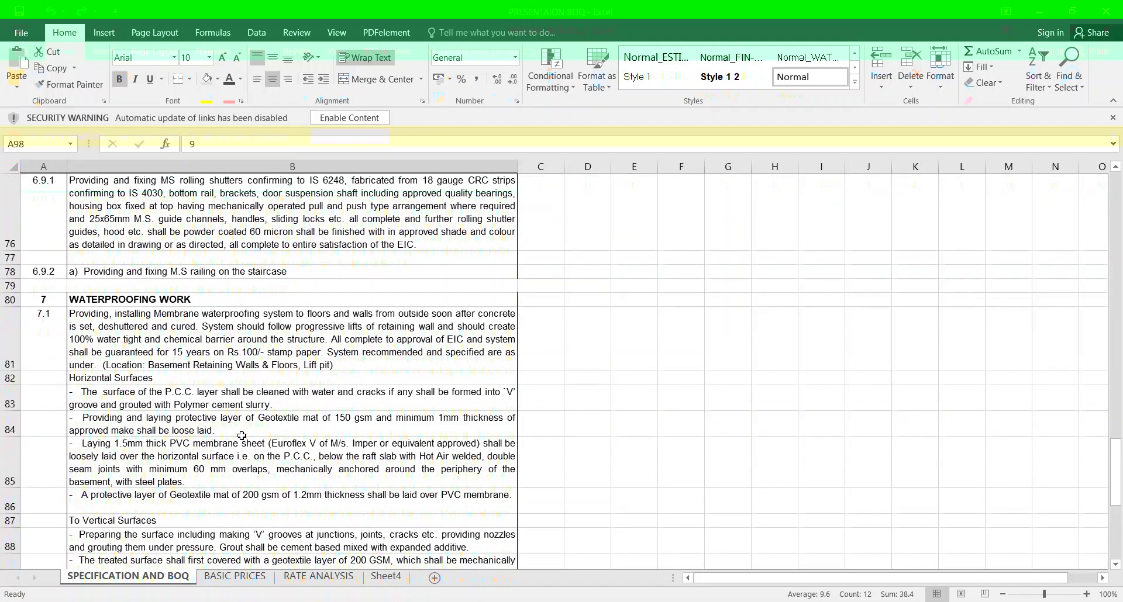
pyautogui.scroll(-3, 221, 447)
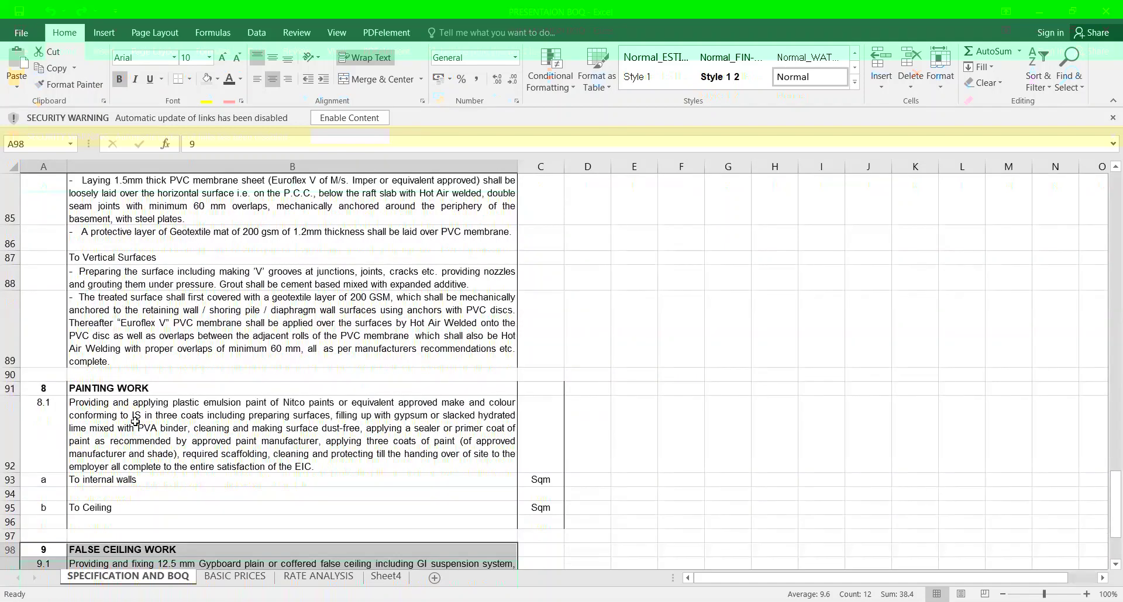
pyautogui.scroll(-2, 135, 421)
pyautogui.scroll(-2, 135, 423)
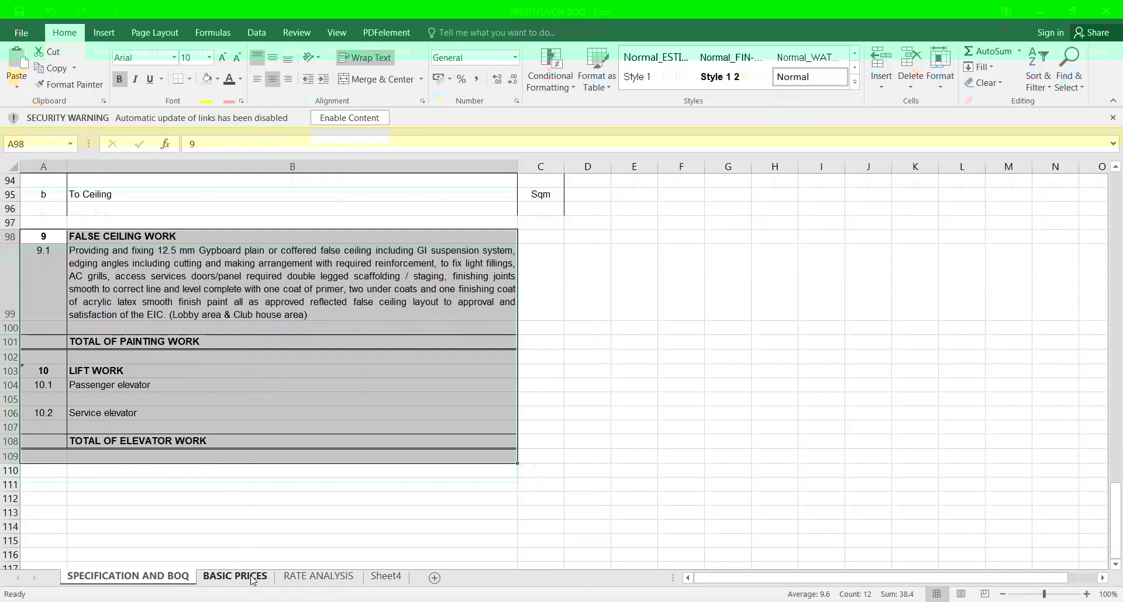
# Step: Look through the basic rates of materials on the BASIC PRICES sheet
pyautogui.click(246, 579)
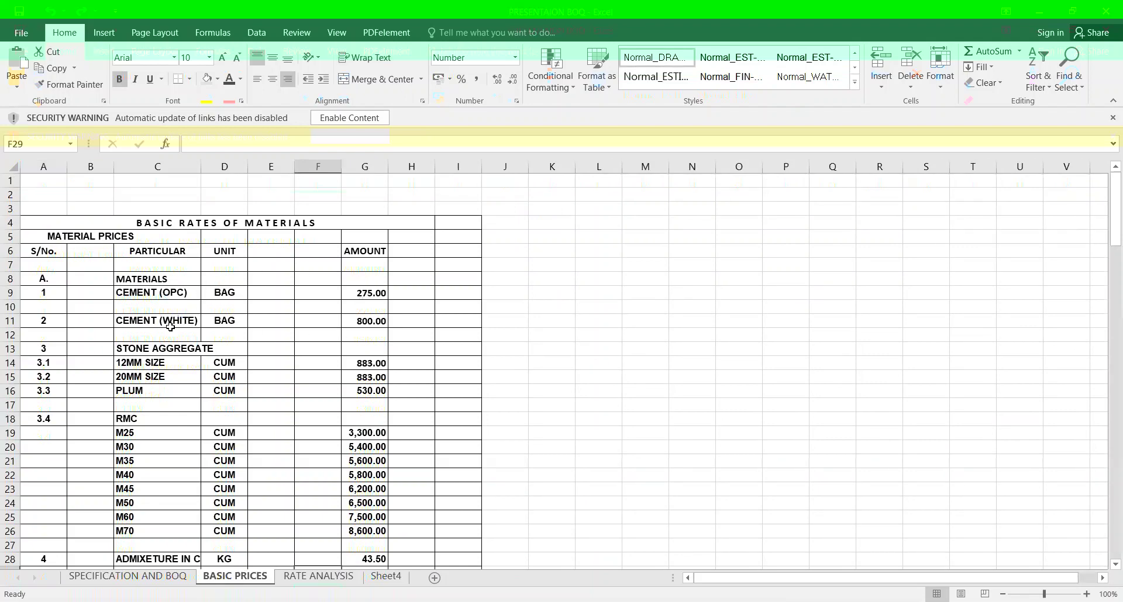
pyautogui.scroll(-4, 158, 299)
pyautogui.scroll(-7, 158, 300)
pyautogui.scroll(-13, 158, 300)
pyautogui.scroll(-1, 164, 303)
# Step: Examine the PCC 1:2:4 calculation on the RATE ANALYSIS sheet, from material and labour down to the rate per Cum with shuttering
pyautogui.click(326, 576)
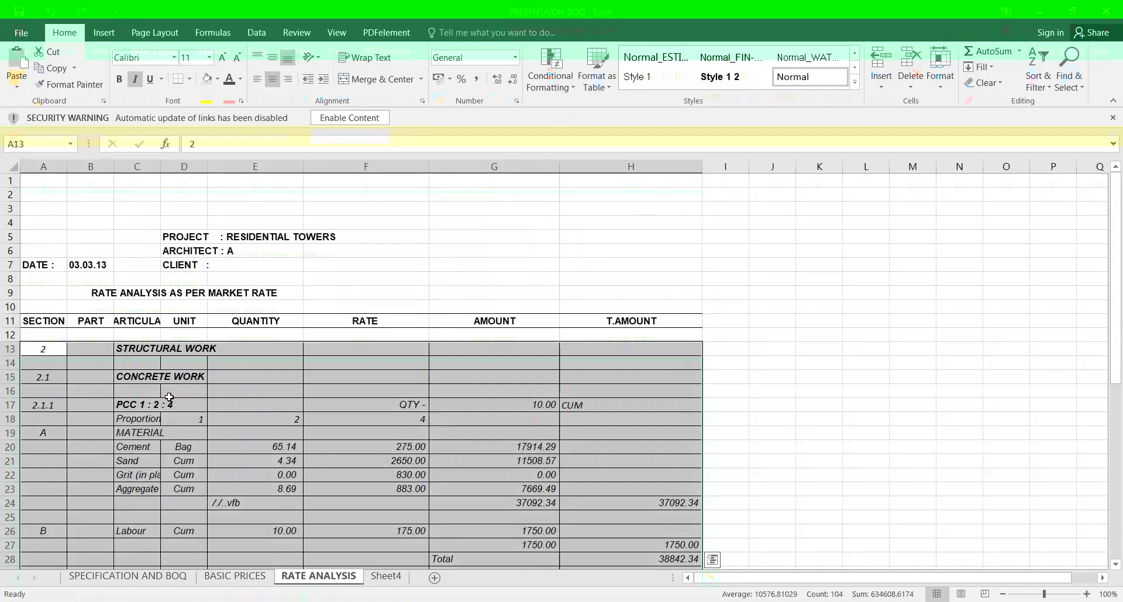
pyautogui.scroll(-1, 240, 379)
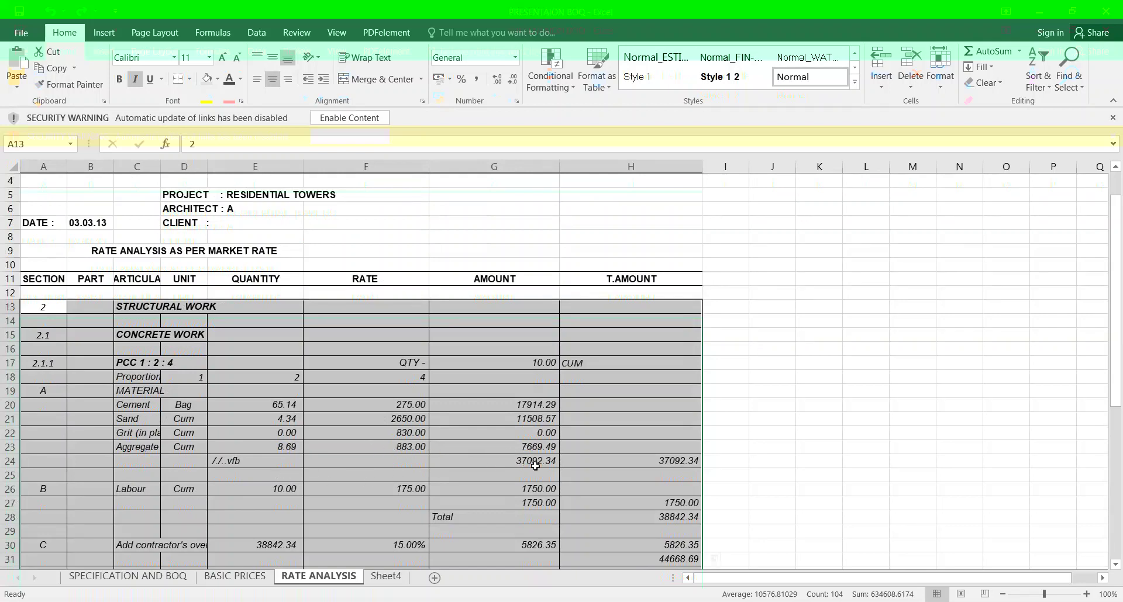
pyautogui.scroll(-2, 307, 448)
pyautogui.scroll(-2, 152, 448)
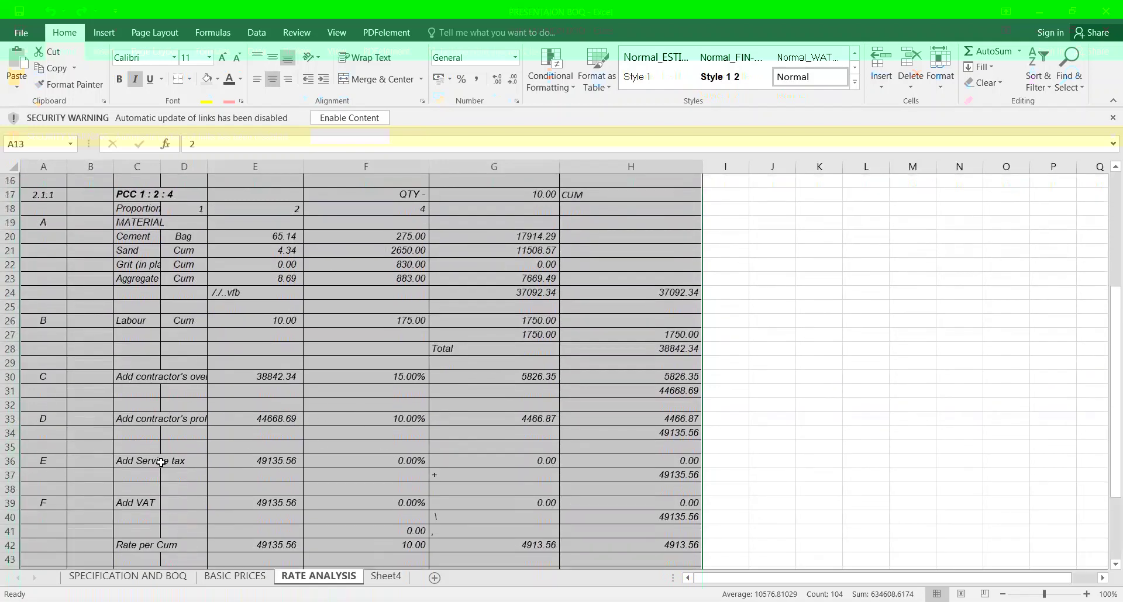
pyautogui.scroll(-2, 161, 463)
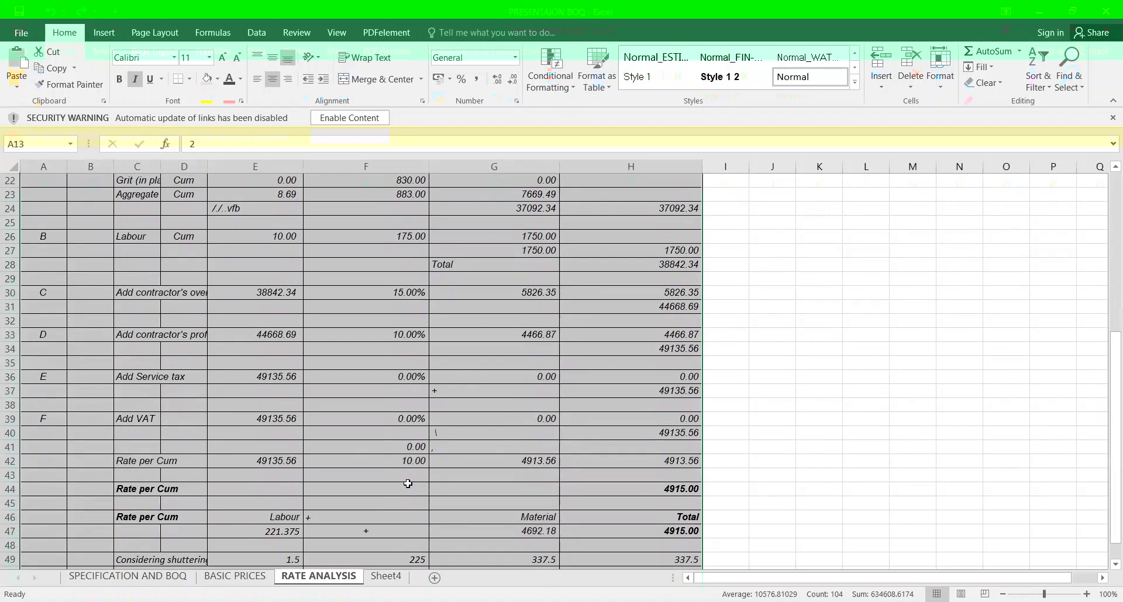
pyautogui.scroll(-1, 447, 531)
pyautogui.scroll(-1, 449, 529)
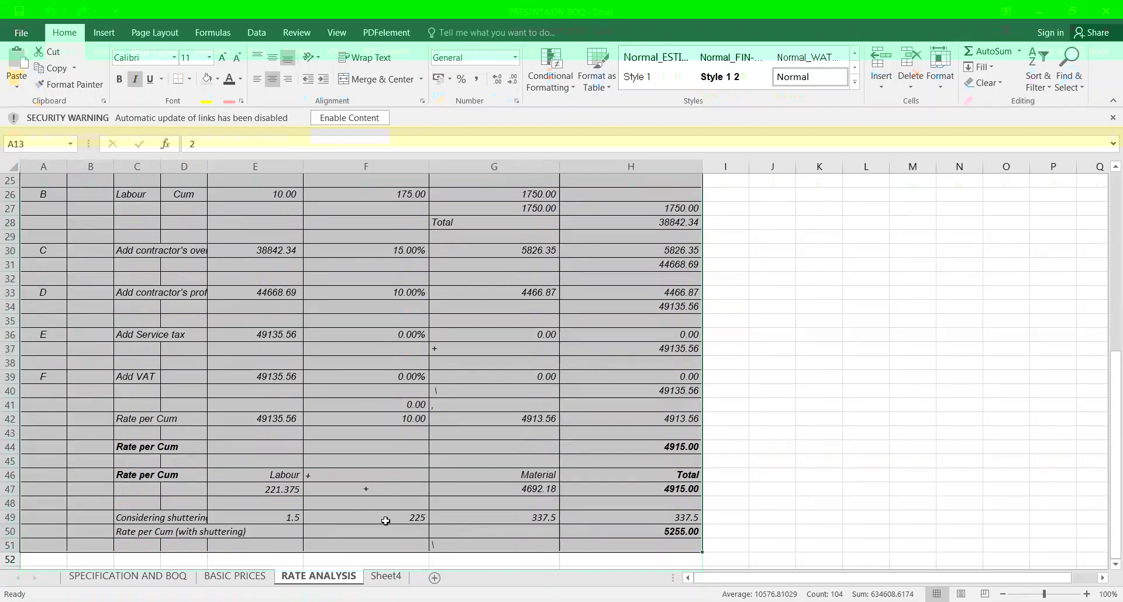
# Step: Look over the rate per sft summary on Sheet4, with its work items and non-tower and tower area columns
pyautogui.click(397, 578)
pyautogui.scroll(-1, 362, 457)
pyautogui.scroll(-4, 139, 389)
pyautogui.scroll(-2, 144, 383)
pyautogui.scroll(7, 293, 302)
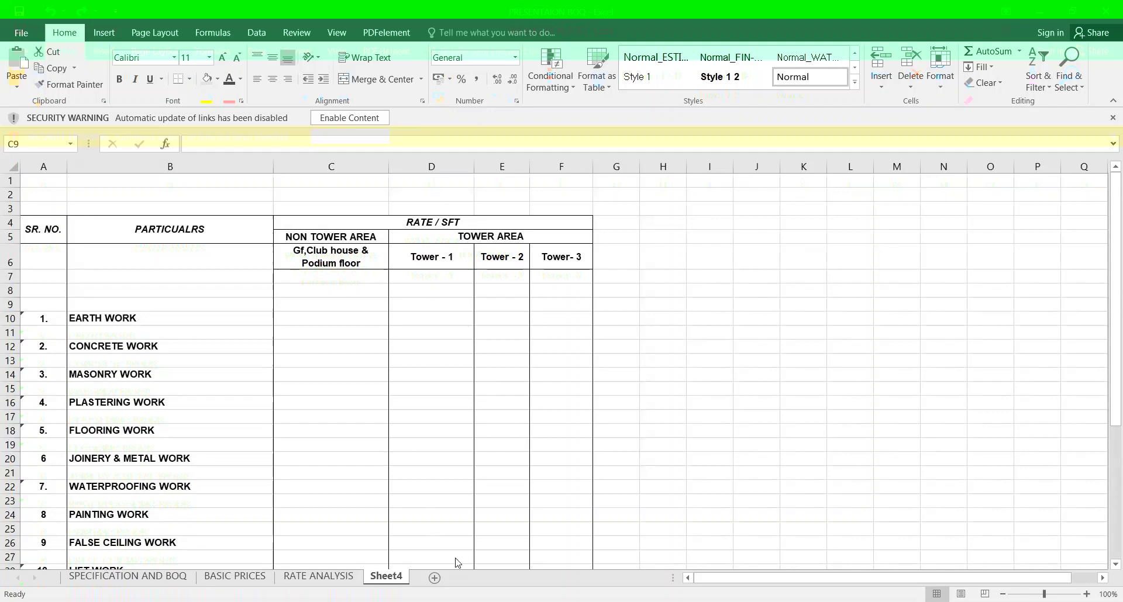
# Step: Switch back to the PowerPoint presentation and show the closing thank-you slide with the contact details and links
pyautogui.hotkey('alt', 'Tab')
pyautogui.click(119, 321)
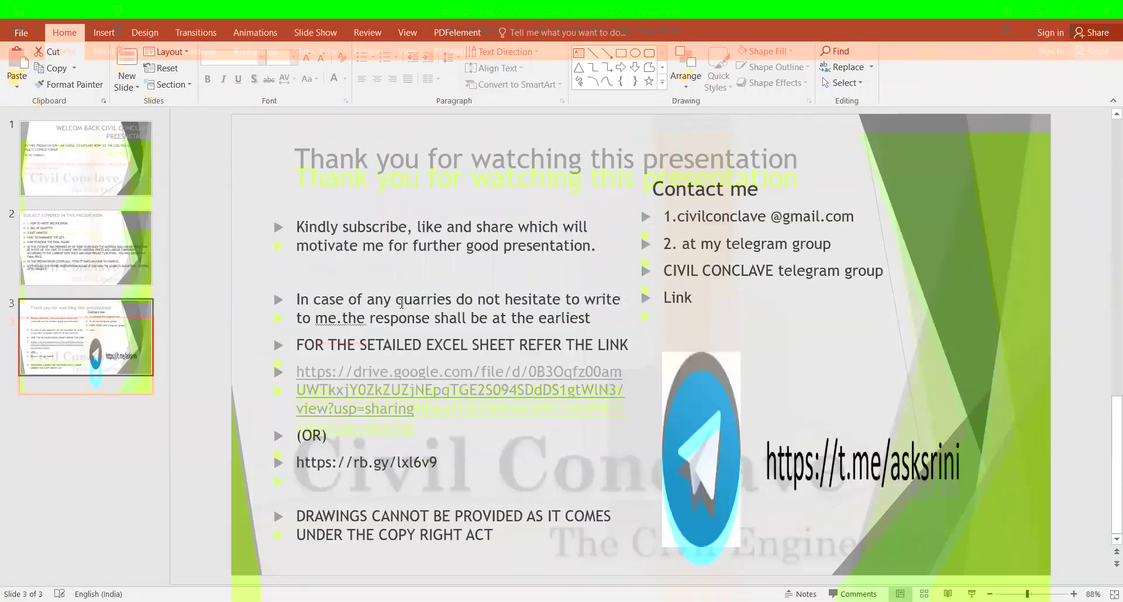